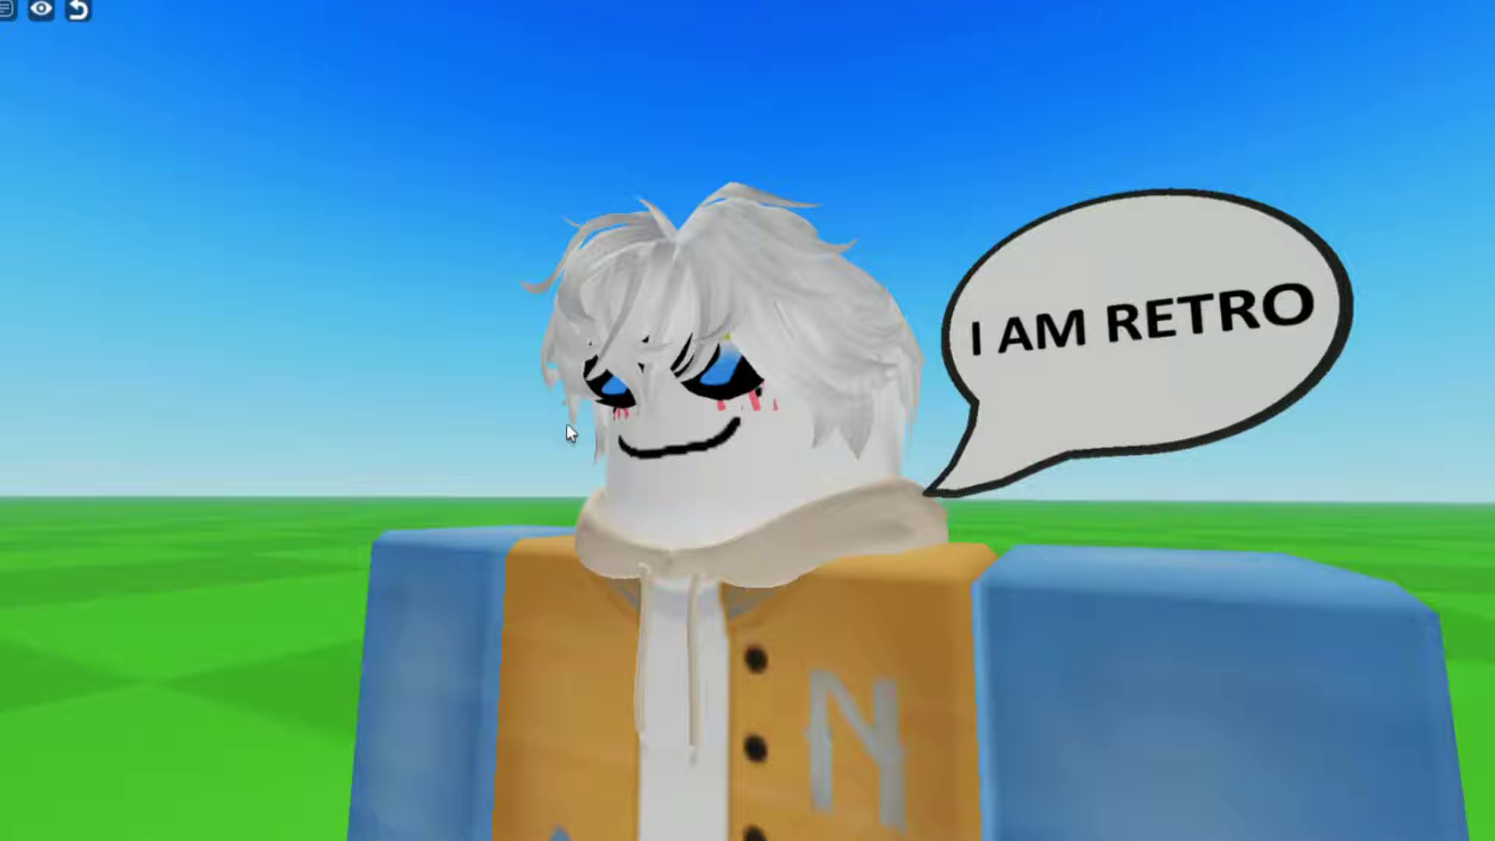
{"action": "scroll", "coordinate": [566, 433], "scroll_direction": "down", "scroll_amount": 5}
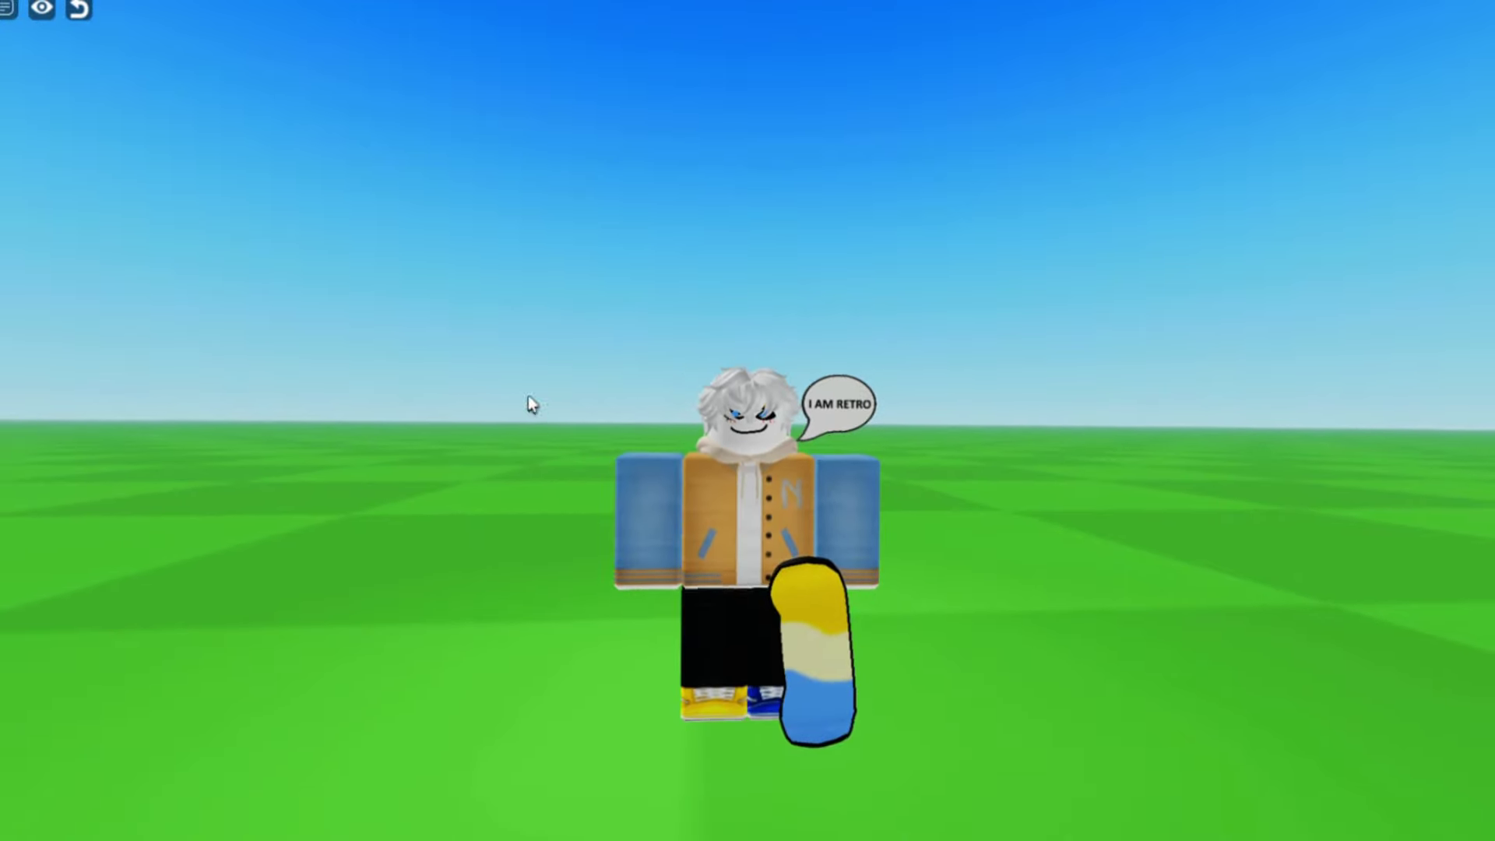
- Save the outfit to My Roblox Avatar, then dismiss the notice that no items are owned
{"action": "left_click", "coordinate": [63, 43]}
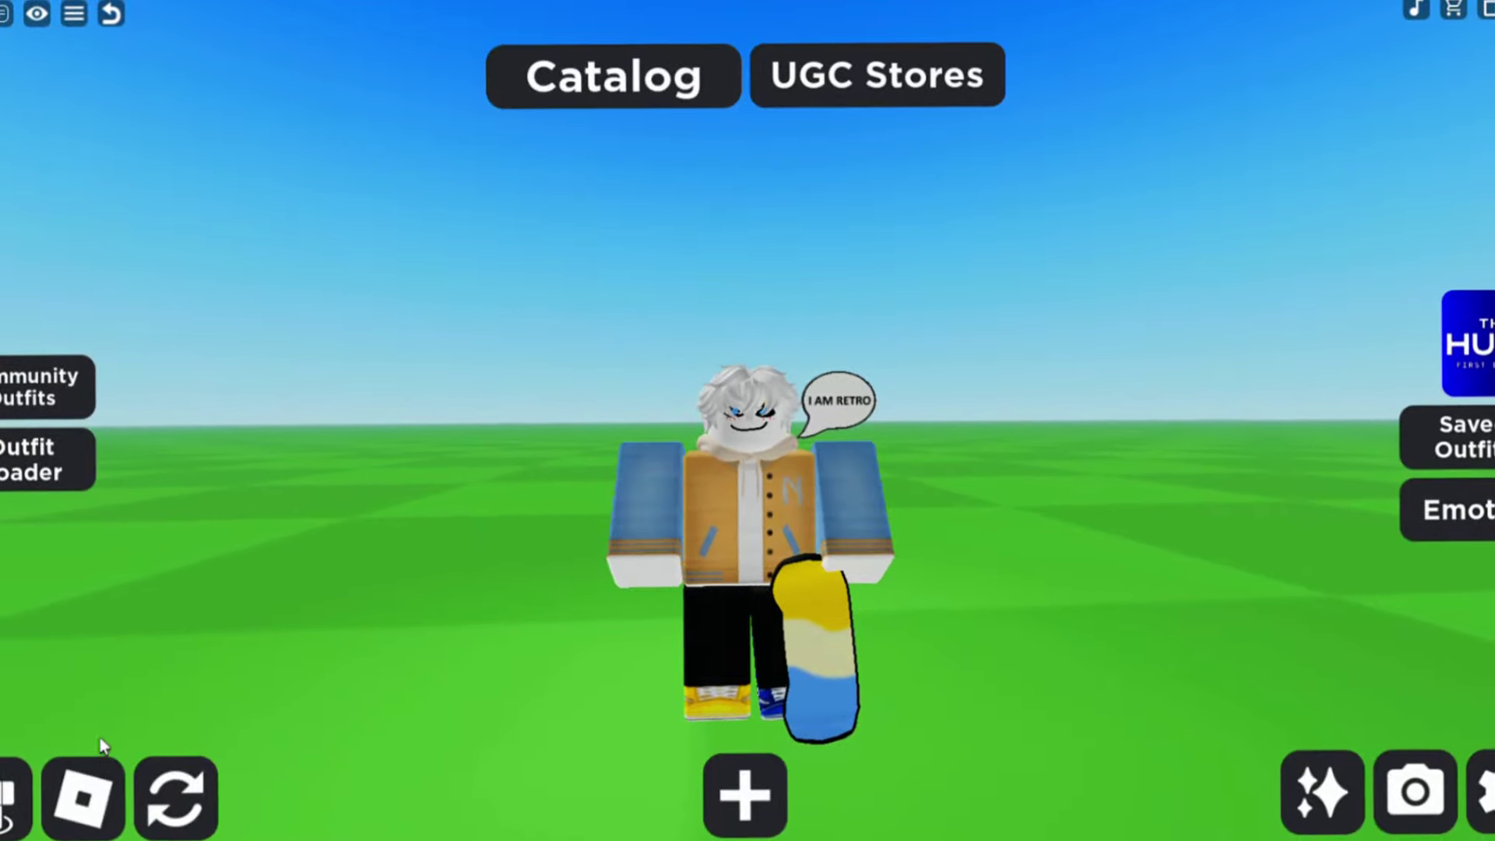
{"action": "left_click", "coordinate": [103, 817]}
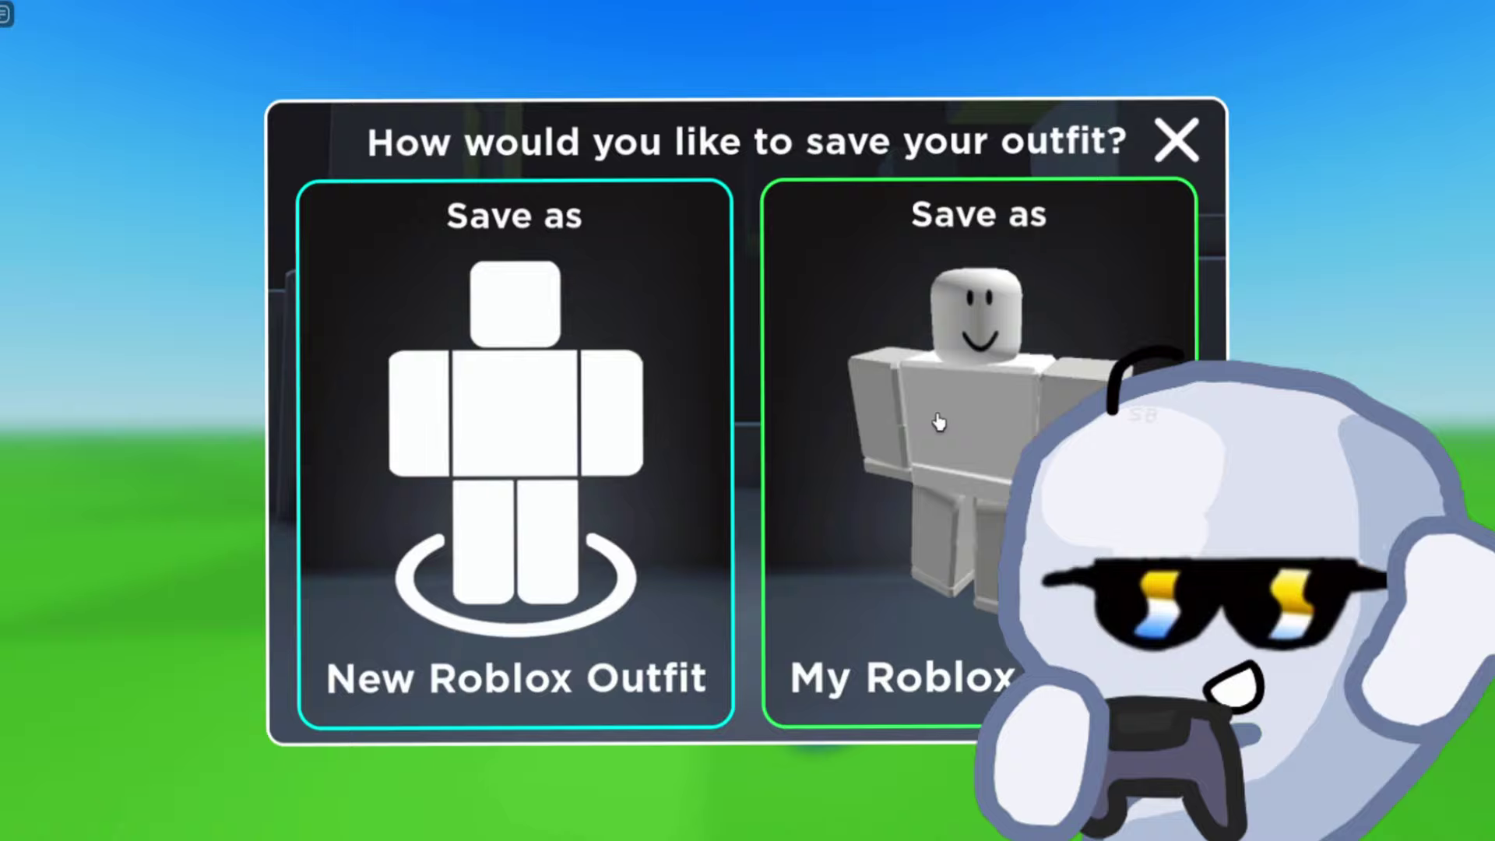
{"action": "left_click", "coordinate": [941, 423]}
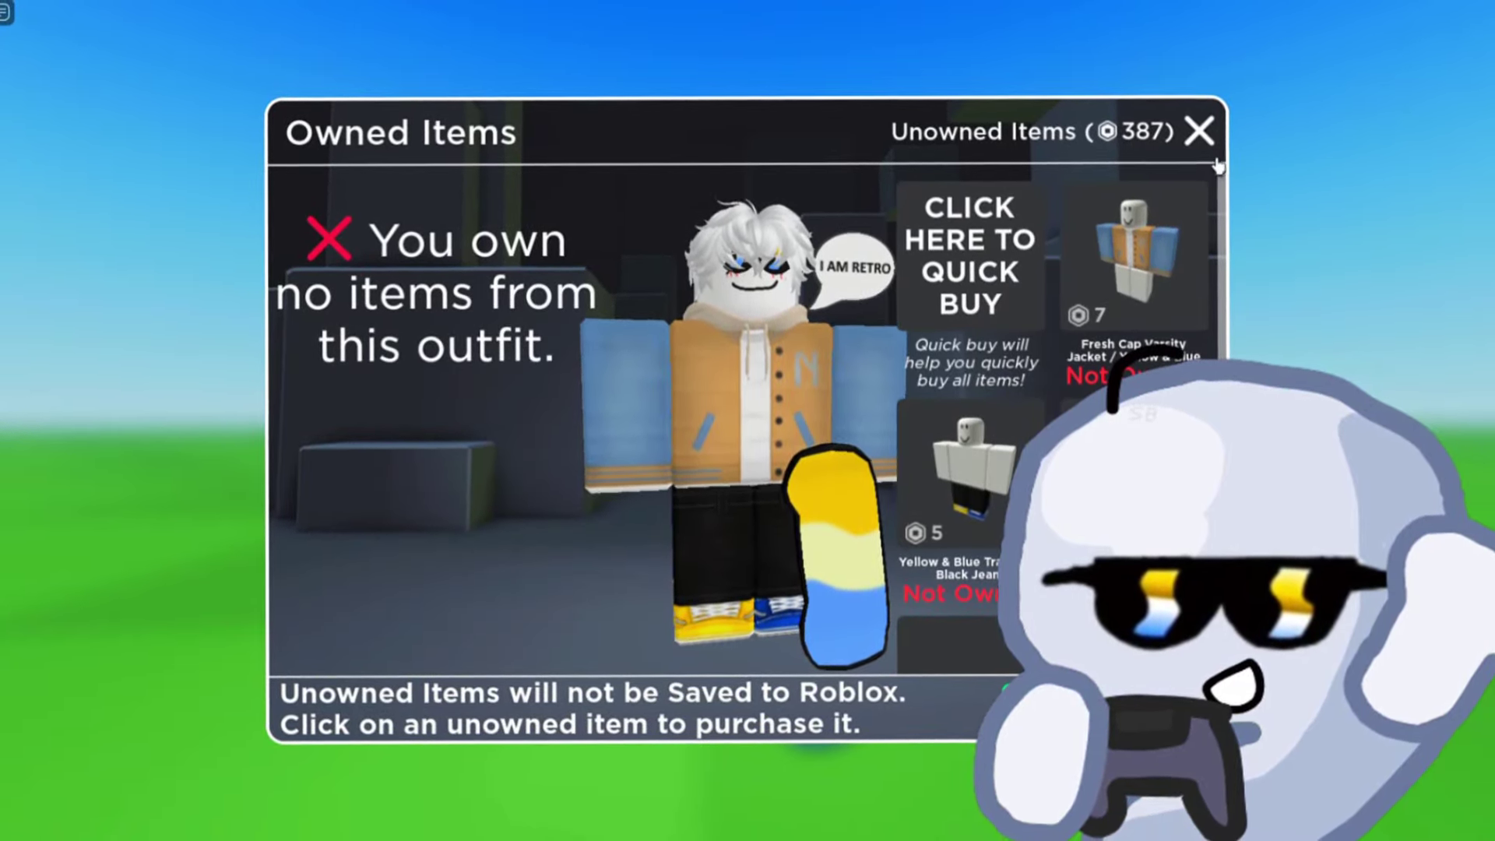
{"action": "left_click", "coordinate": [1199, 137]}
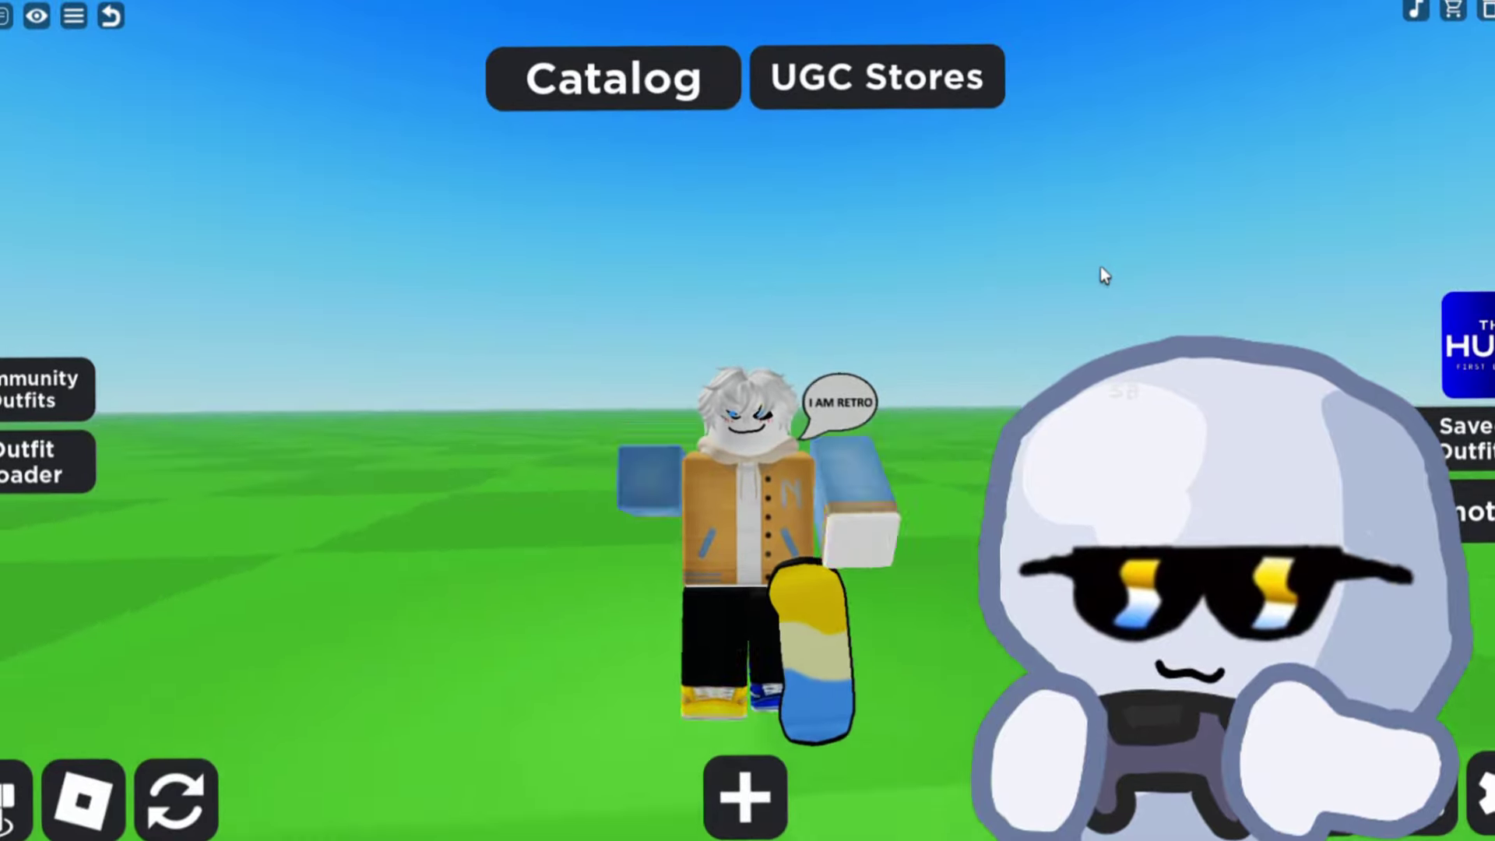